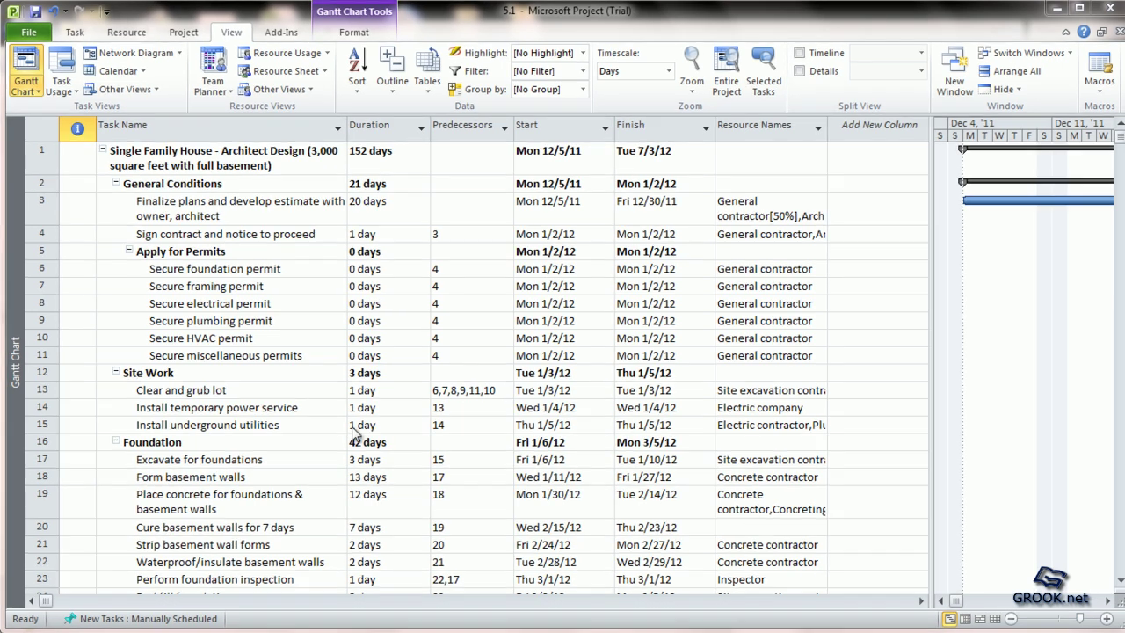
Add the Concrete material resource to task 19, Place concrete for foundations & basement walls
click(272, 425)
scroll(274, 428, down, 5)
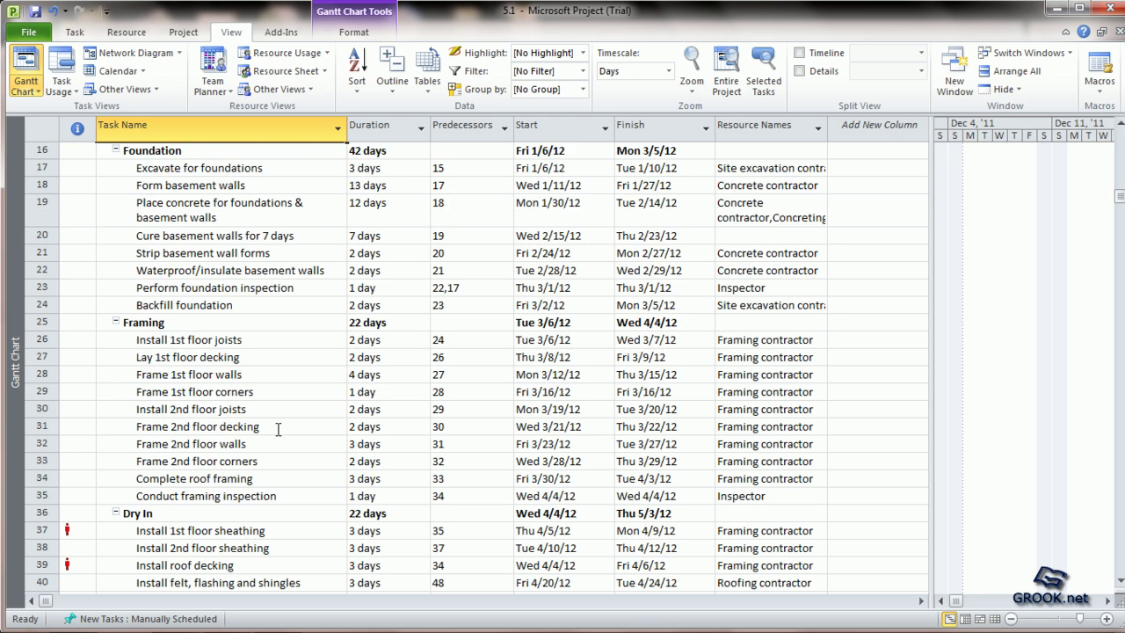
scroll(278, 428, down, 5)
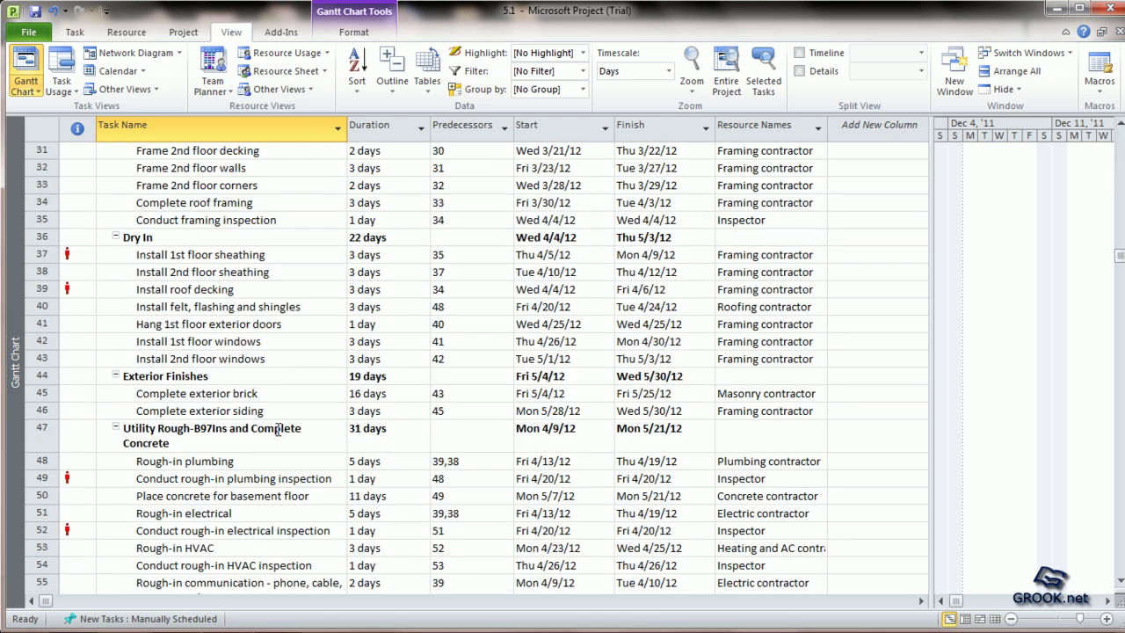
scroll(278, 428, down, 3)
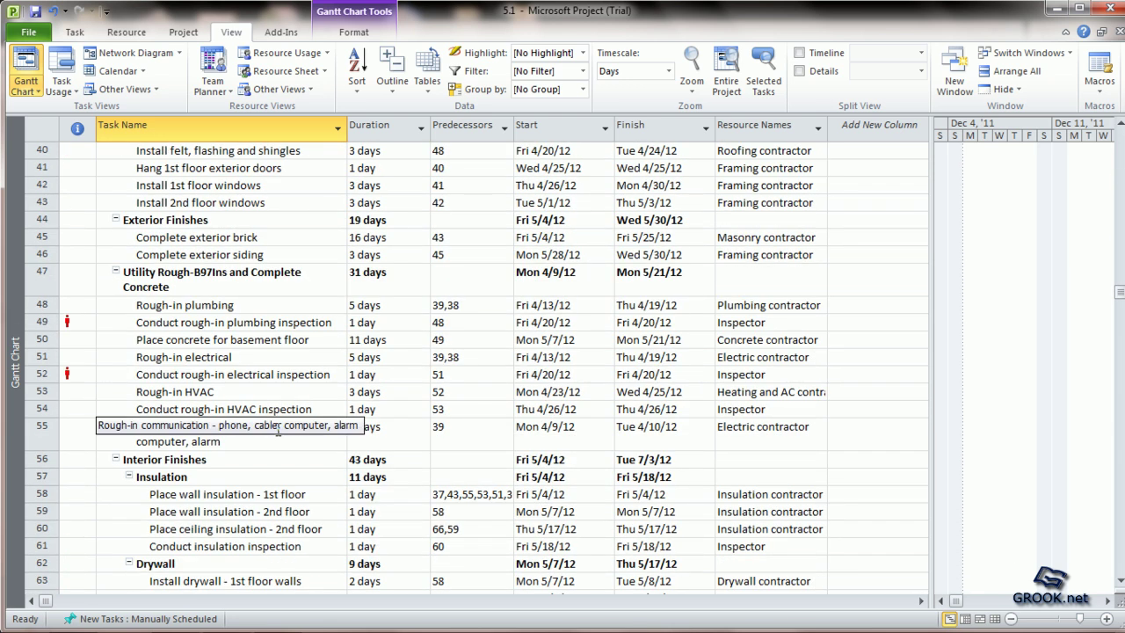
scroll(278, 430, down, 4)
scroll(278, 428, down, 8)
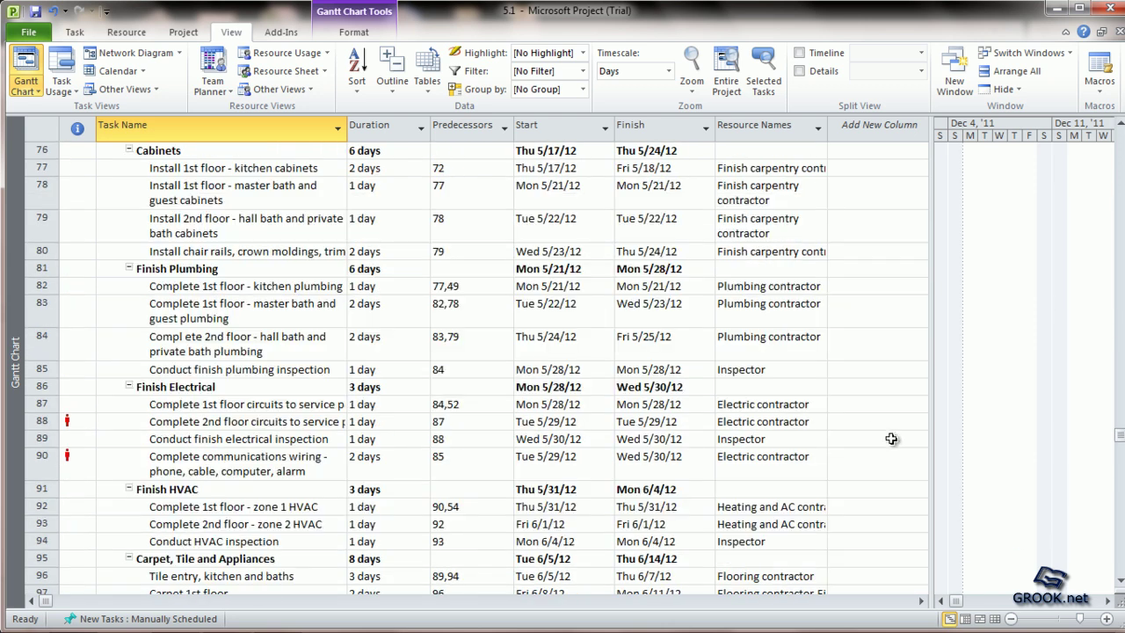
scroll(257, 230, up, 4)
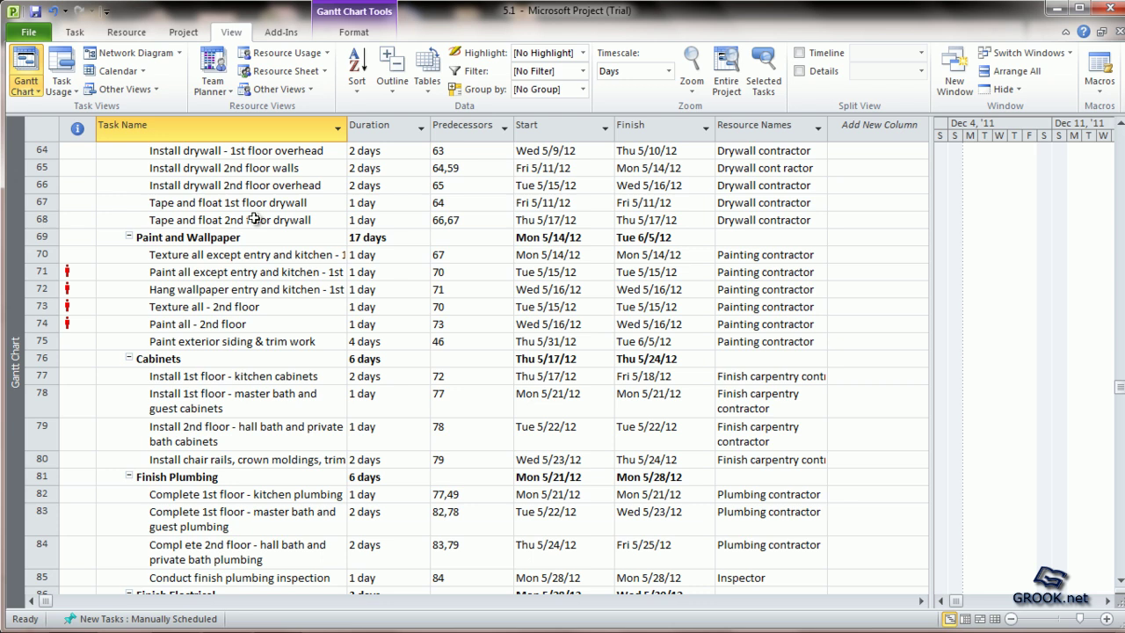
scroll(254, 218, up, 6)
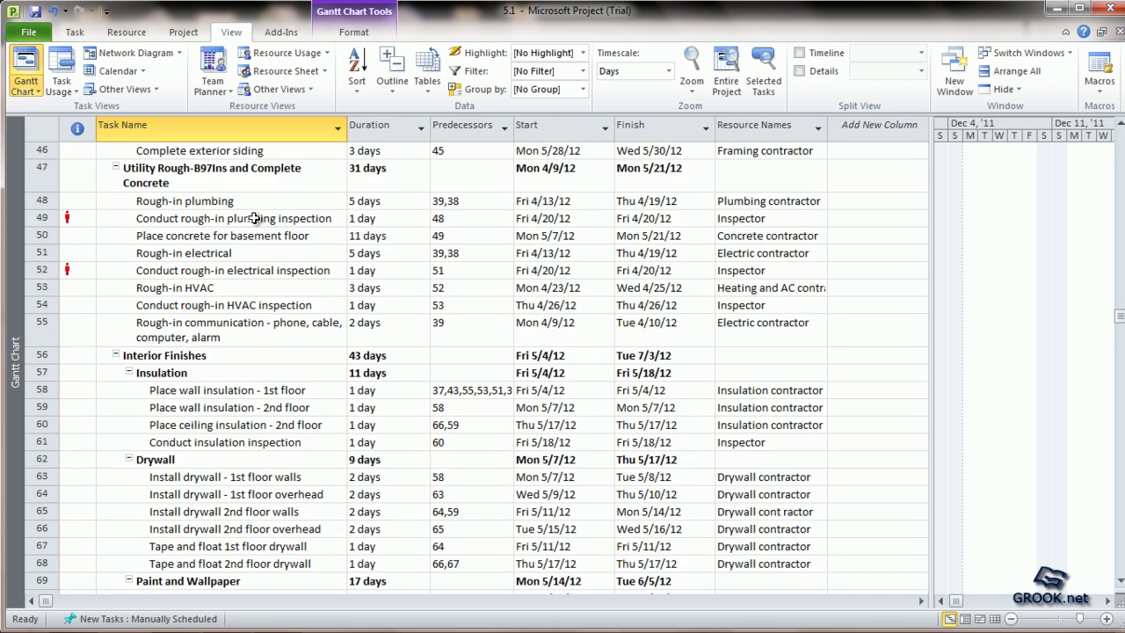
scroll(254, 218, up, 9)
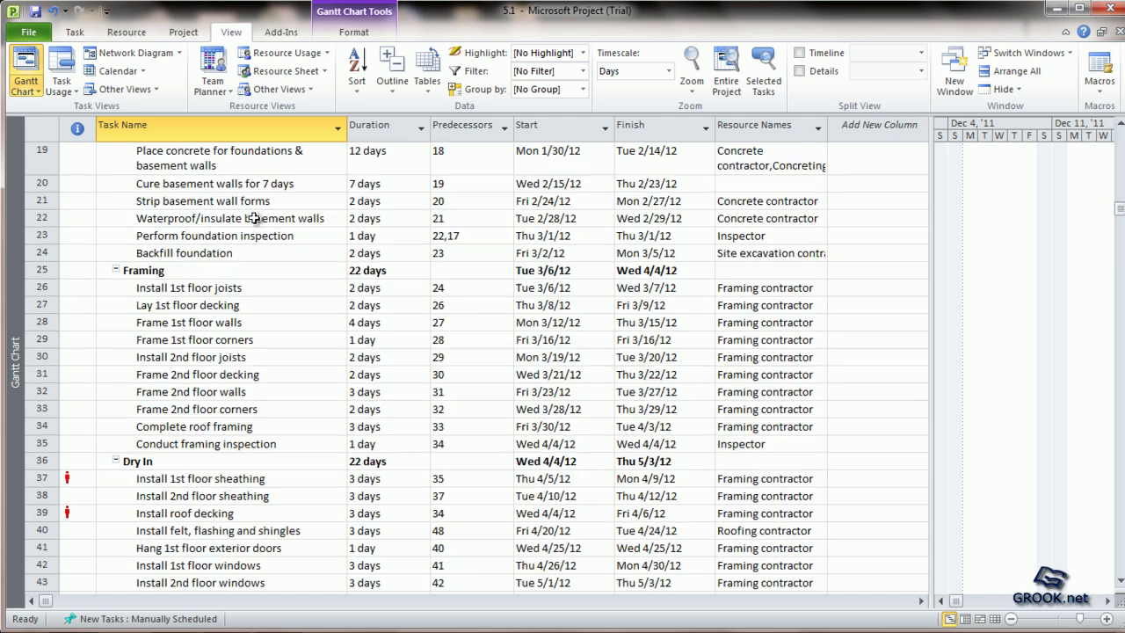
scroll(254, 218, up, 6)
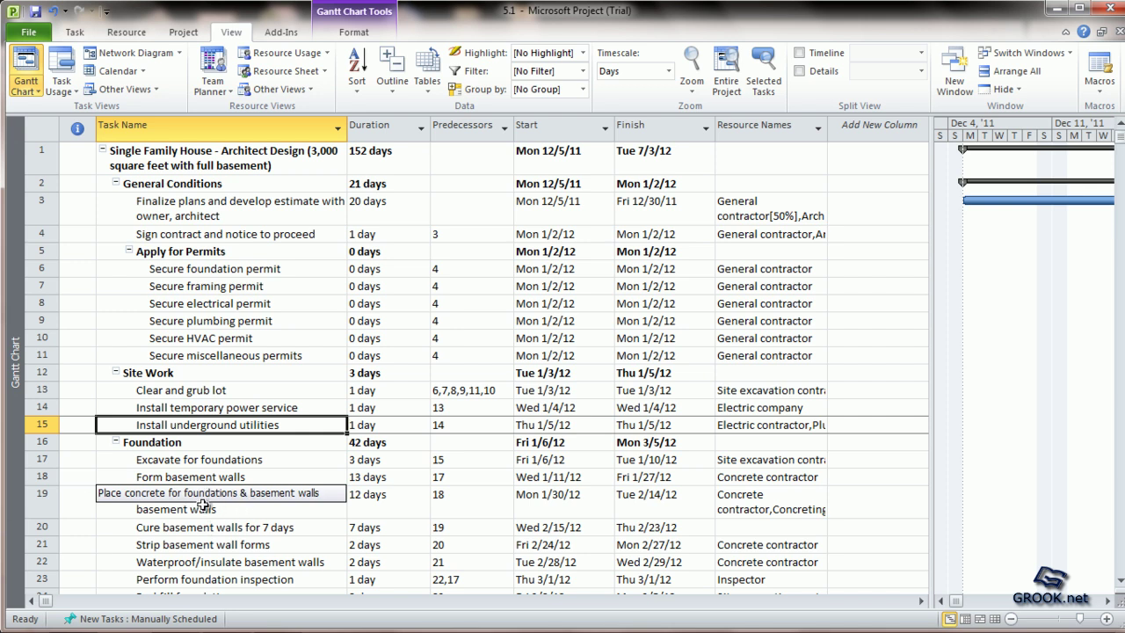
double_click(204, 506)
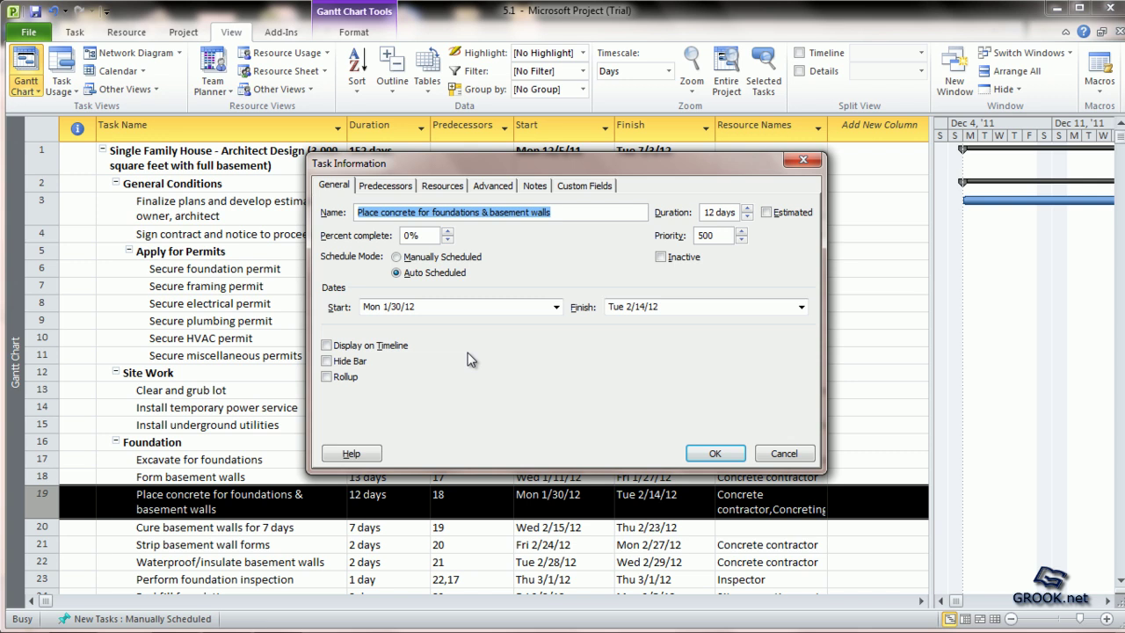
click(442, 187)
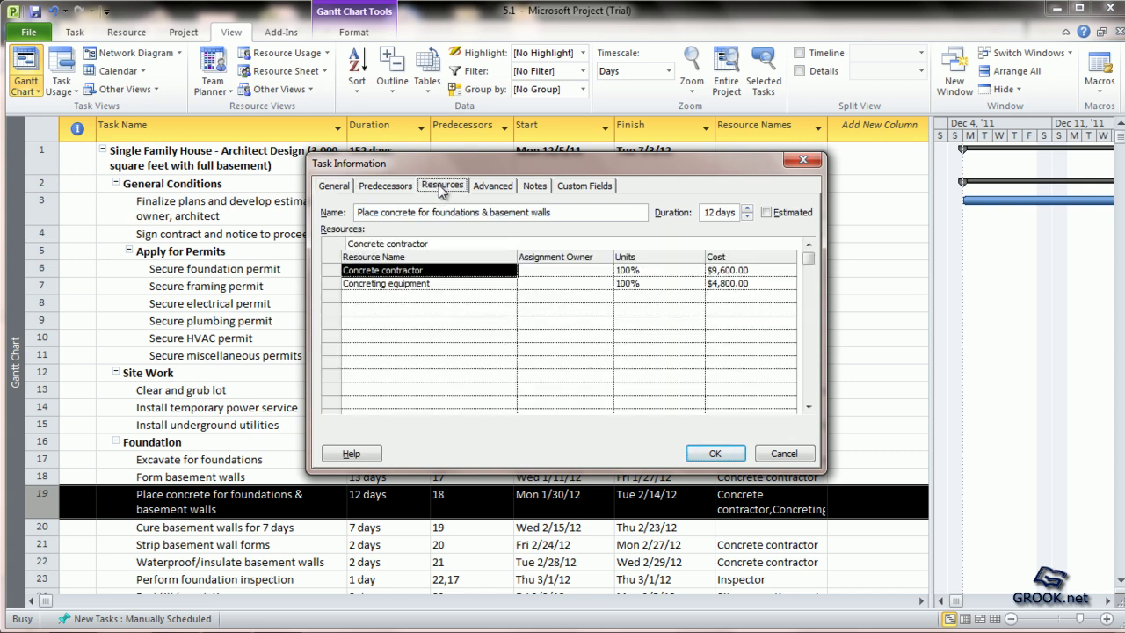
click(419, 301)
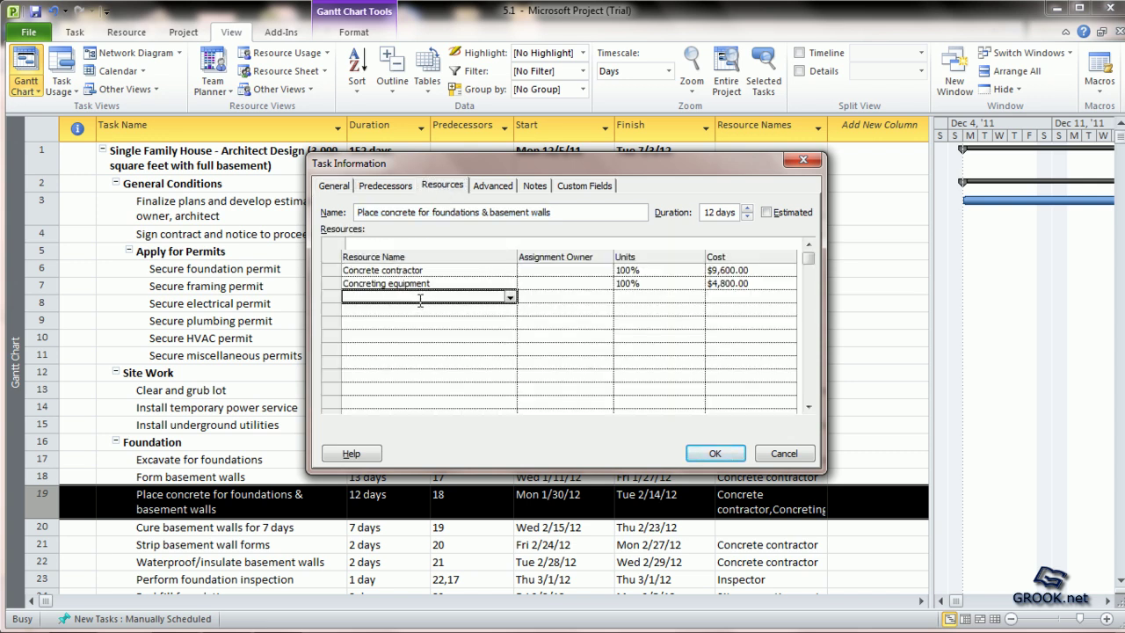
click(510, 299)
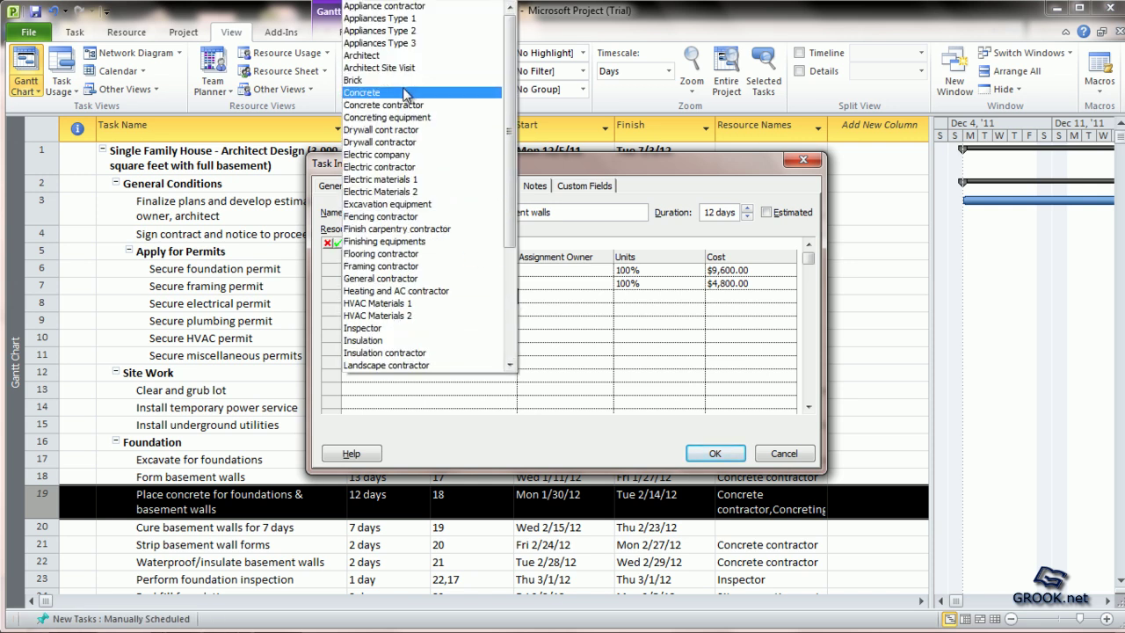
click(407, 92)
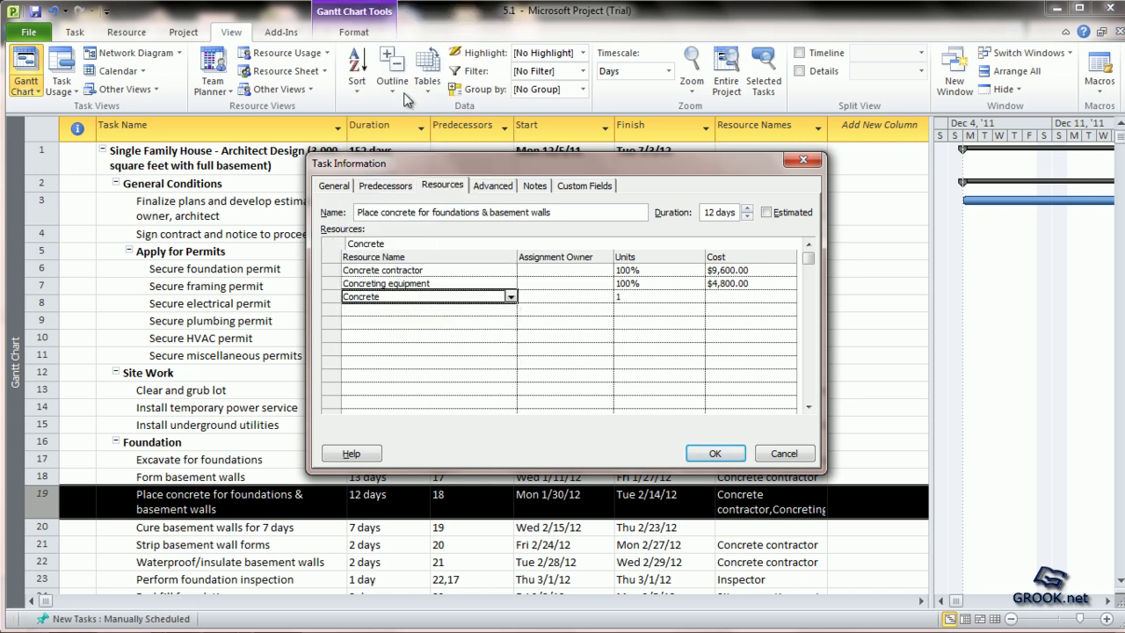
click(719, 453)
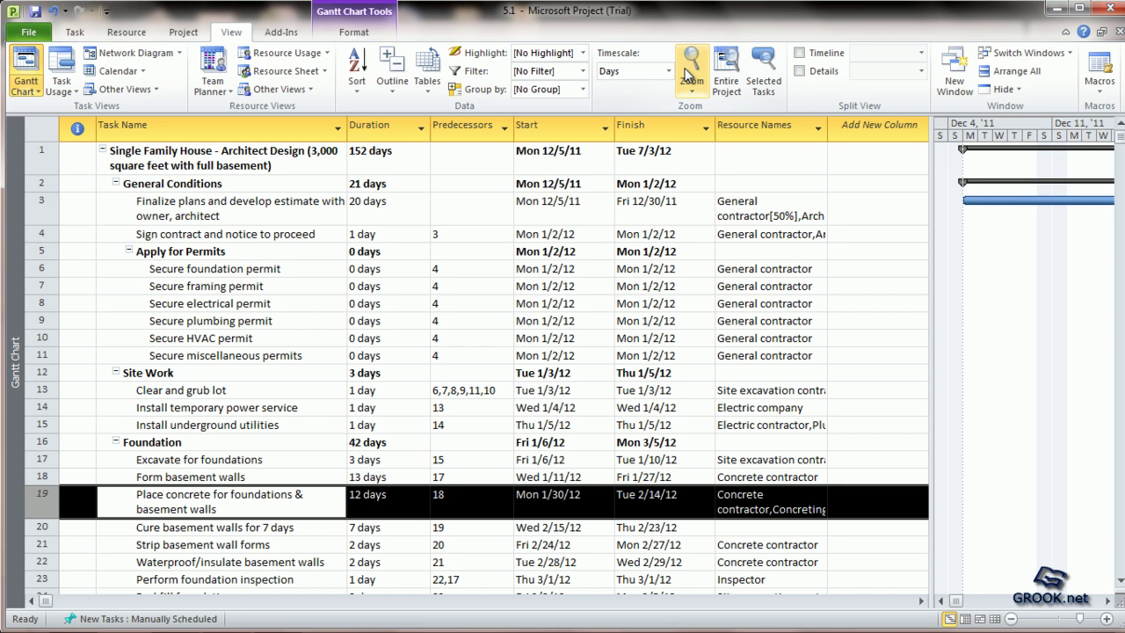
Show the Task Form below the Gantt chart and scroll down to the painting tasks
click(824, 73)
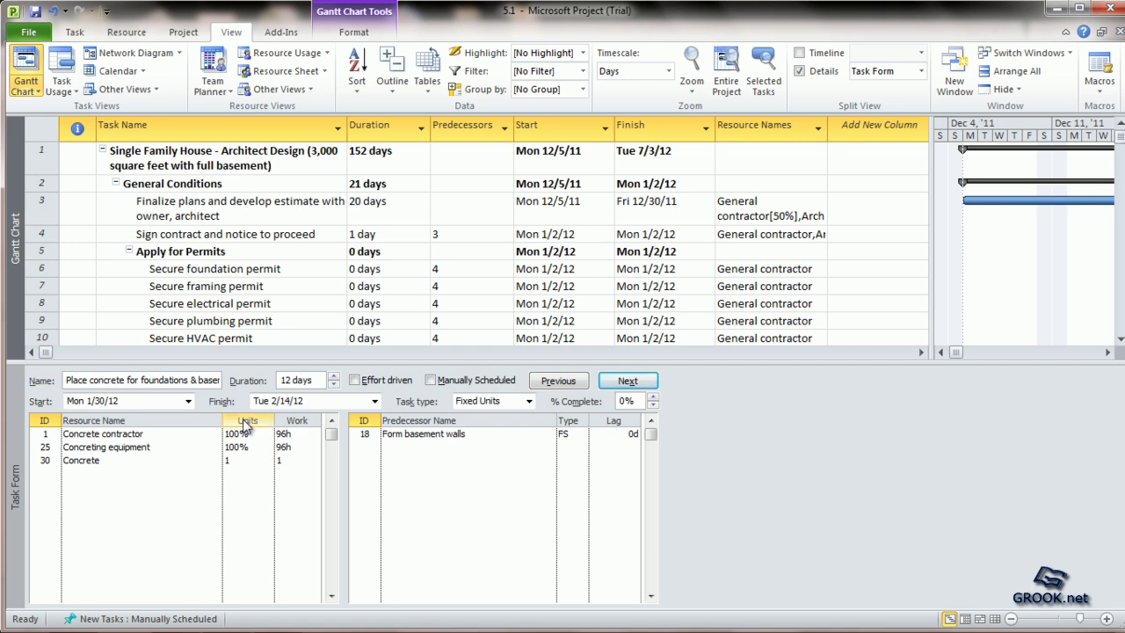
click(290, 303)
scroll(279, 306, down, 3)
scroll(280, 307, down, 3)
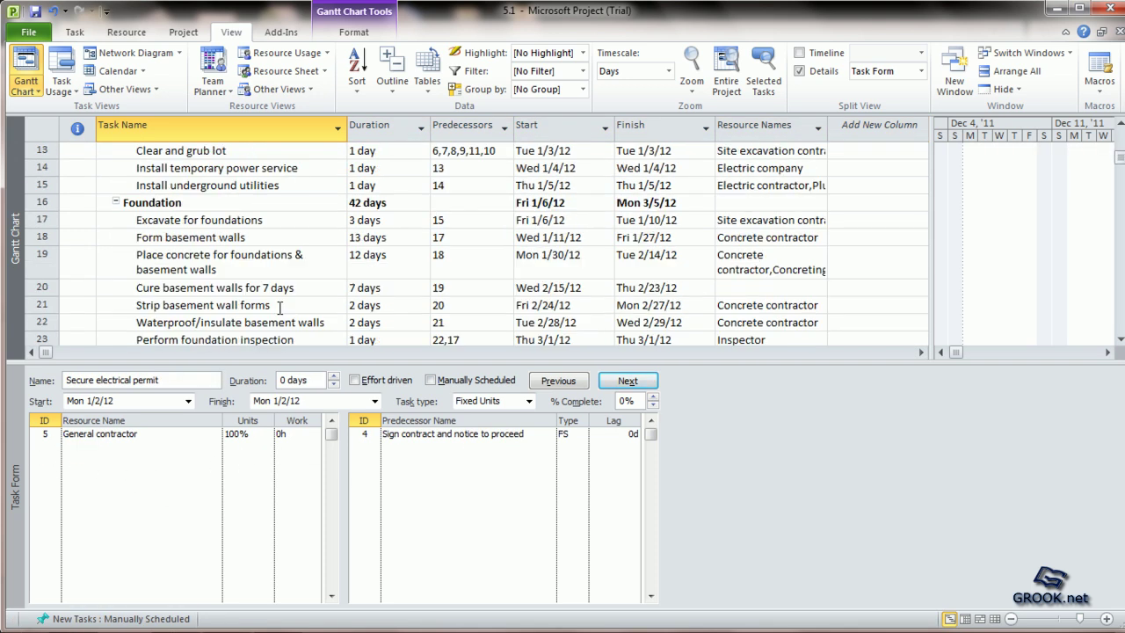
scroll(279, 307, down, 3)
scroll(279, 306, down, 8)
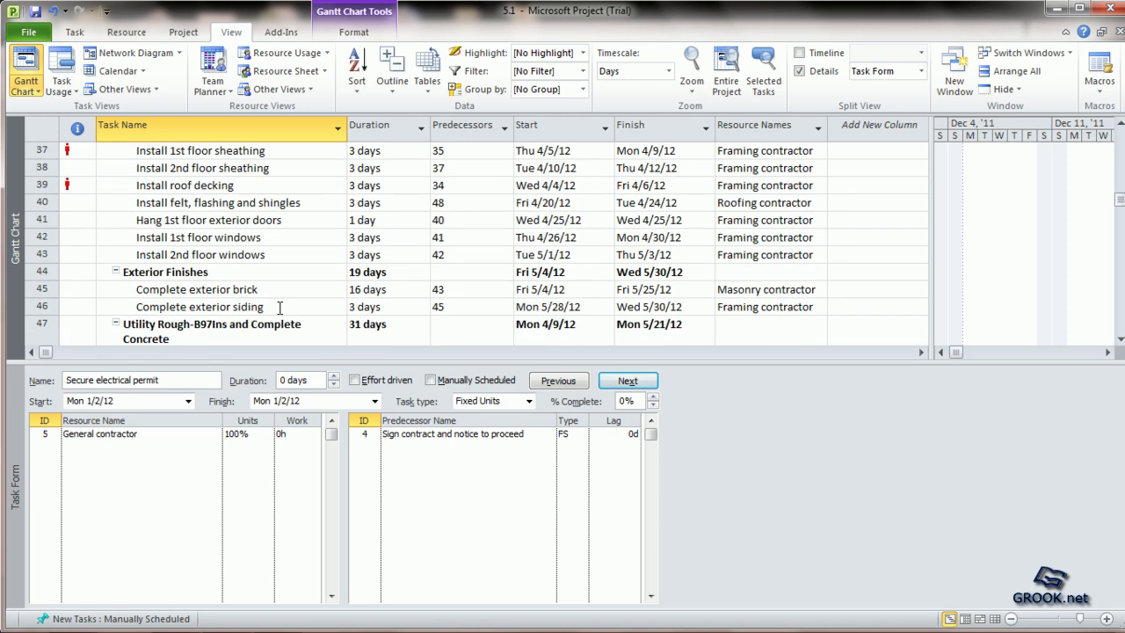
scroll(279, 307, down, 5)
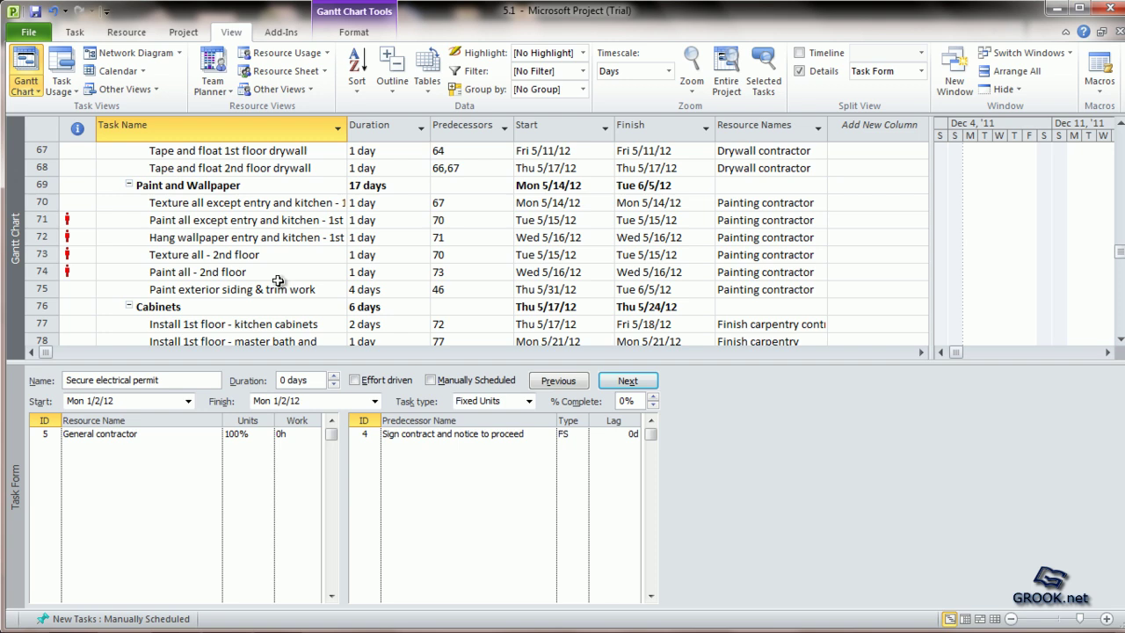
Add Paints as a second resource on task 71, Paint all except entry and kitchen - 1st floor
click(282, 223)
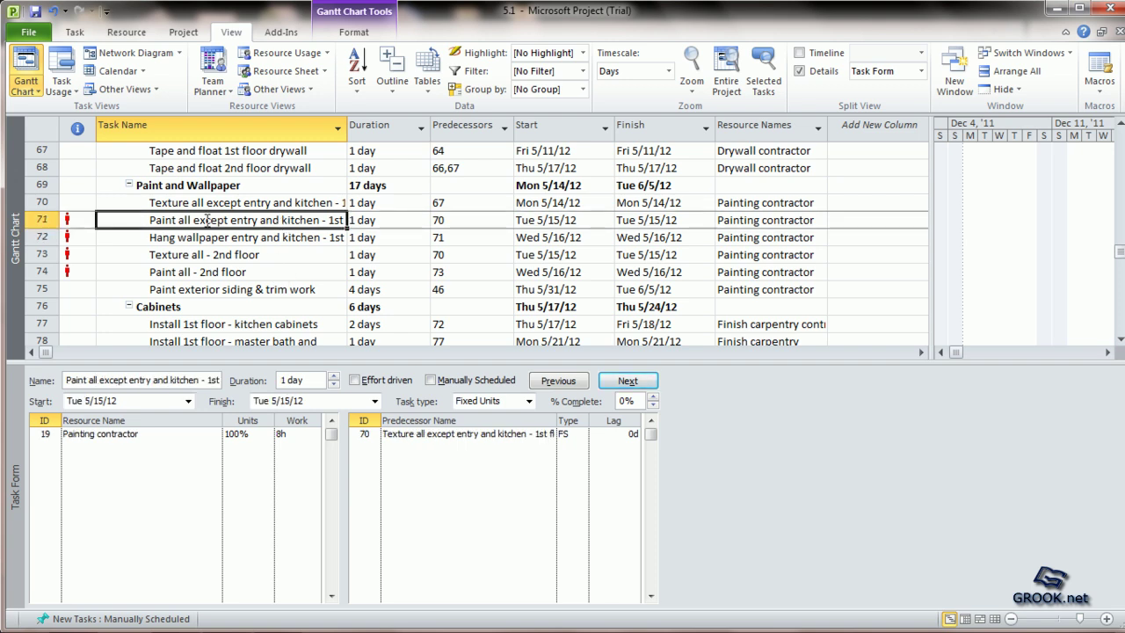
click(86, 446)
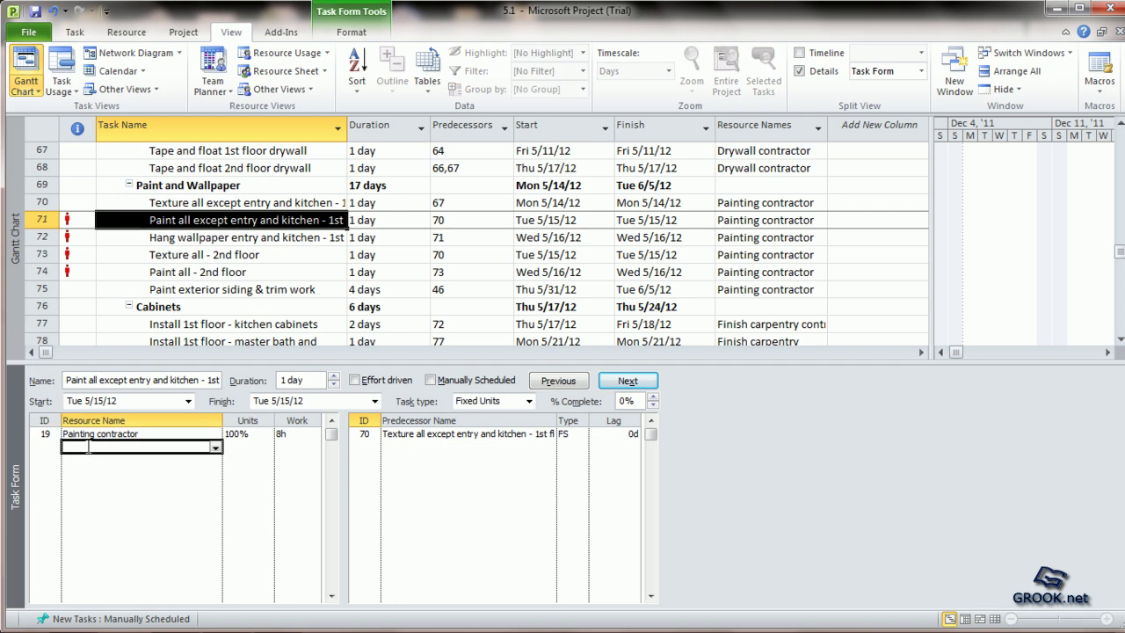
click(215, 447)
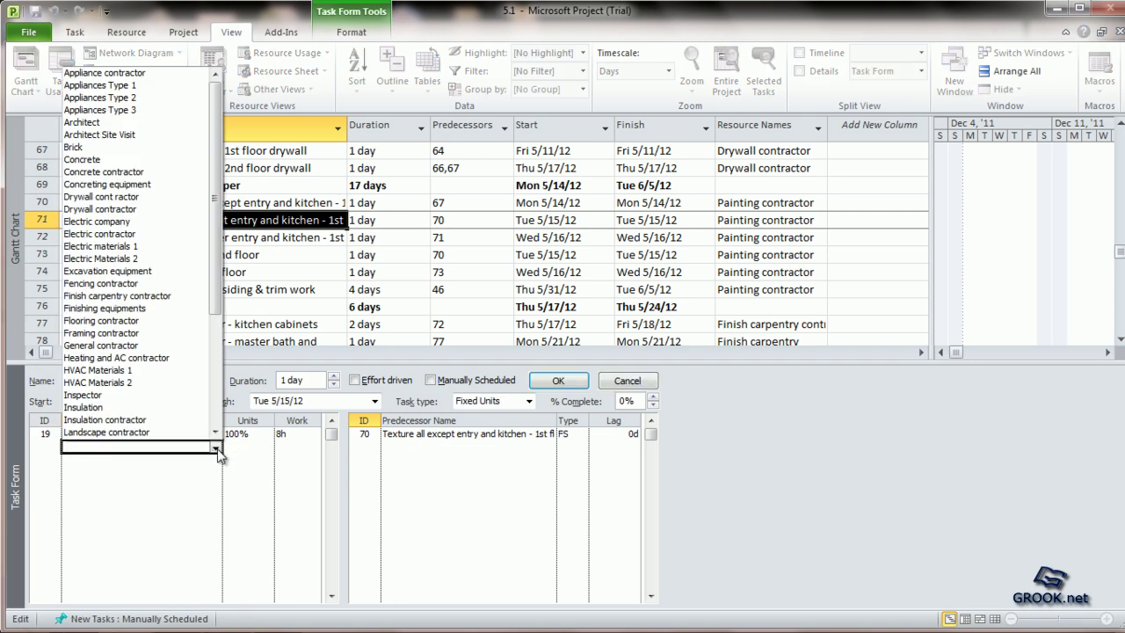
text(Painting contractor)
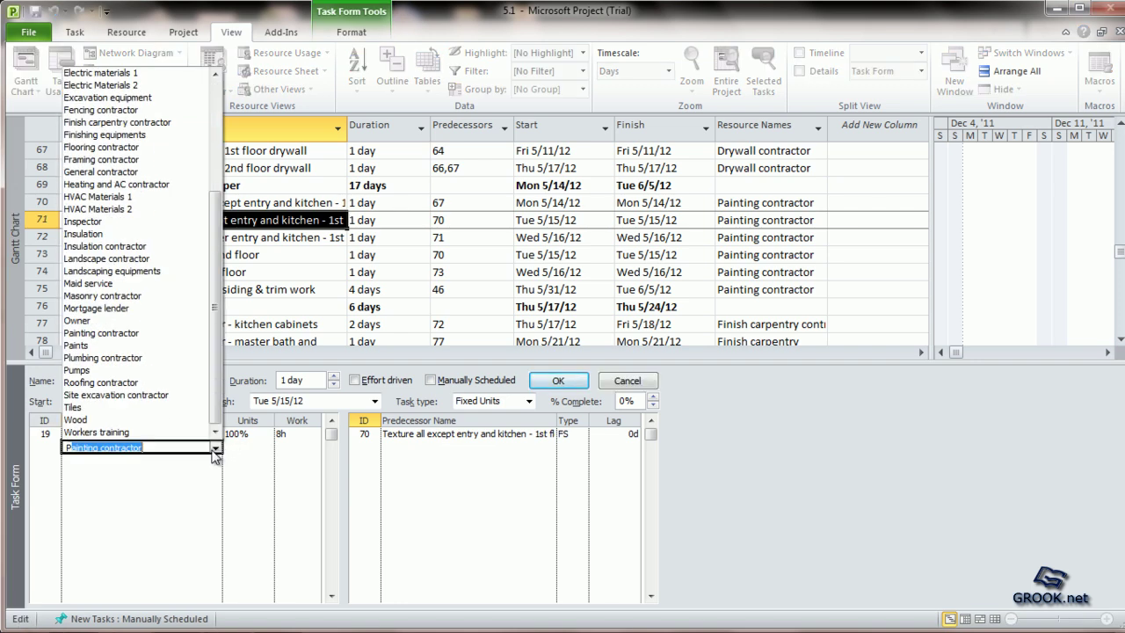
click(163, 344)
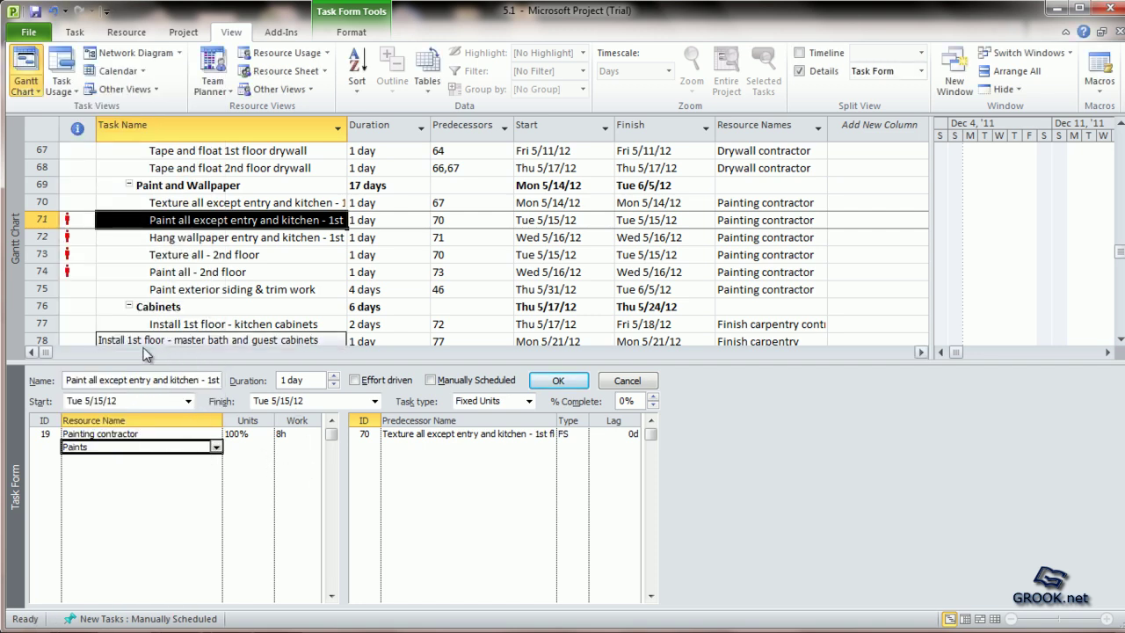
click(212, 380)
click(216, 320)
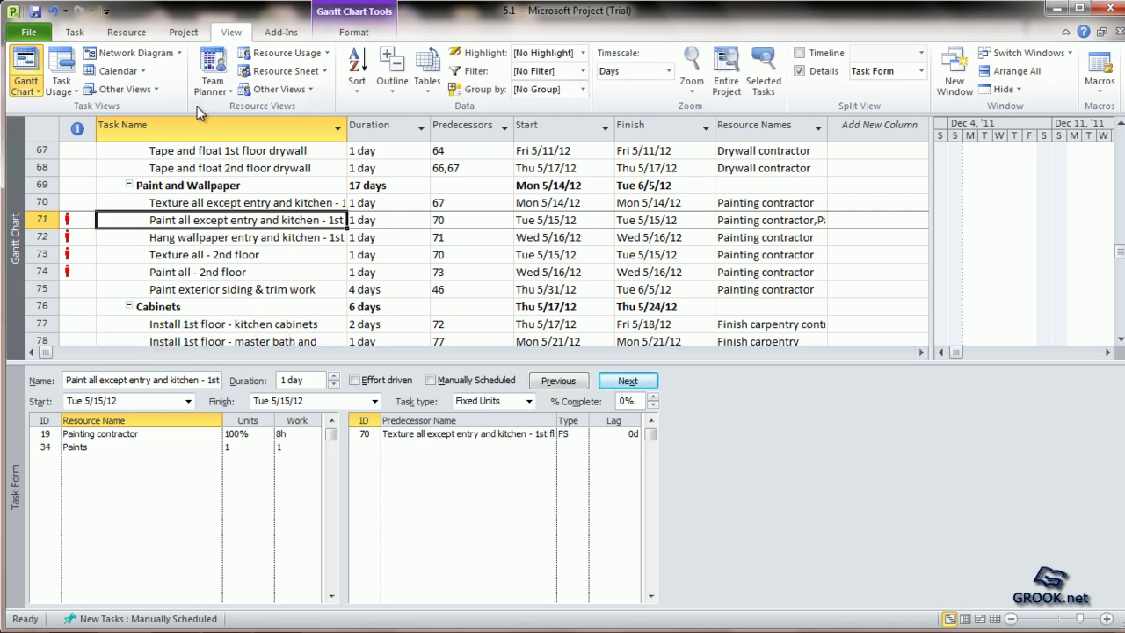
click(123, 34)
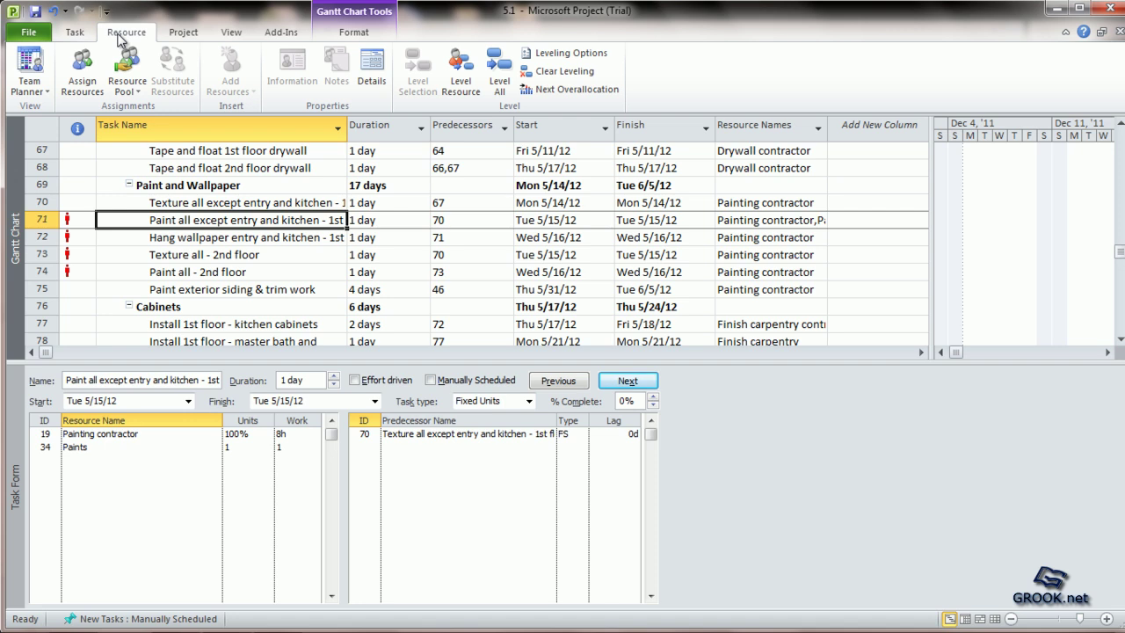
Assign Paints to task 74, Paint all - 2nd floor, through the Assign Resources window
click(81, 72)
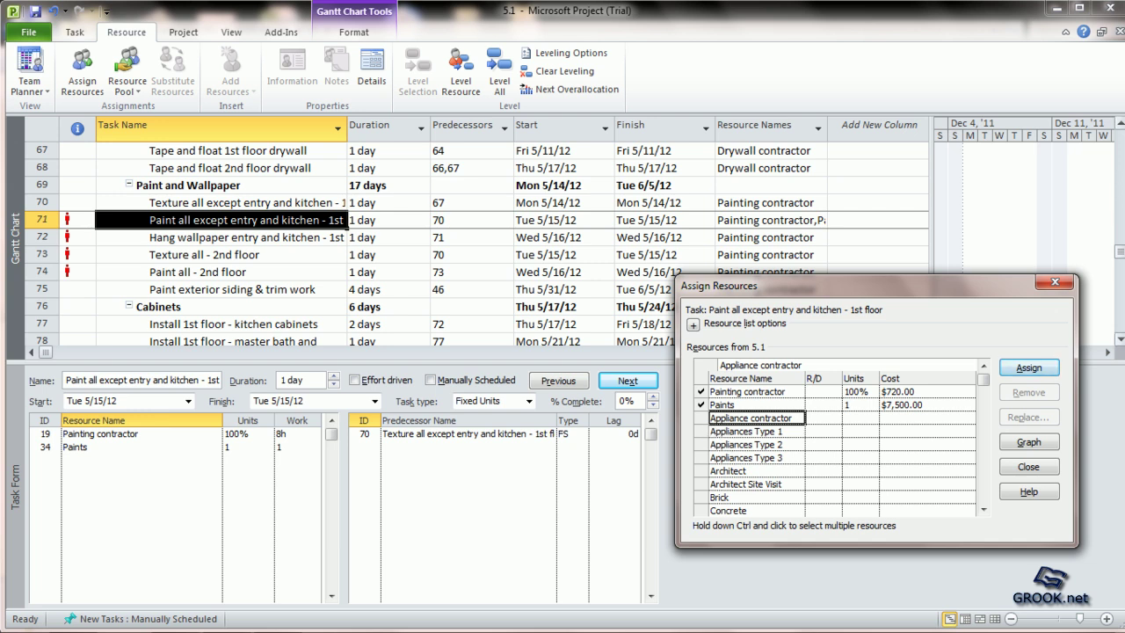
click(1056, 282)
click(299, 274)
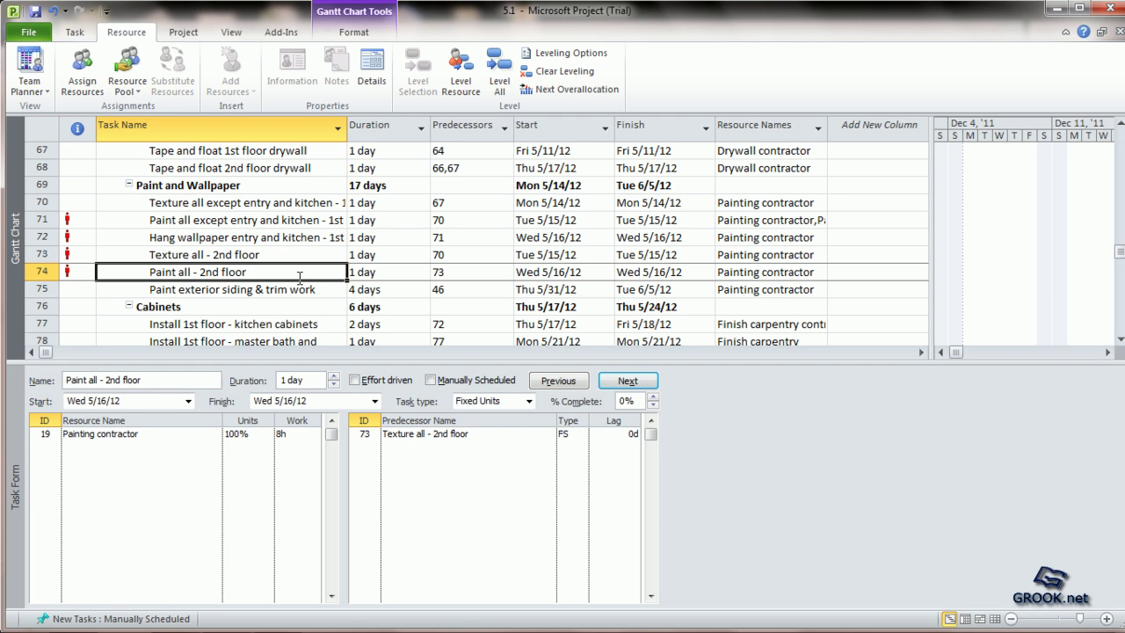
click(84, 79)
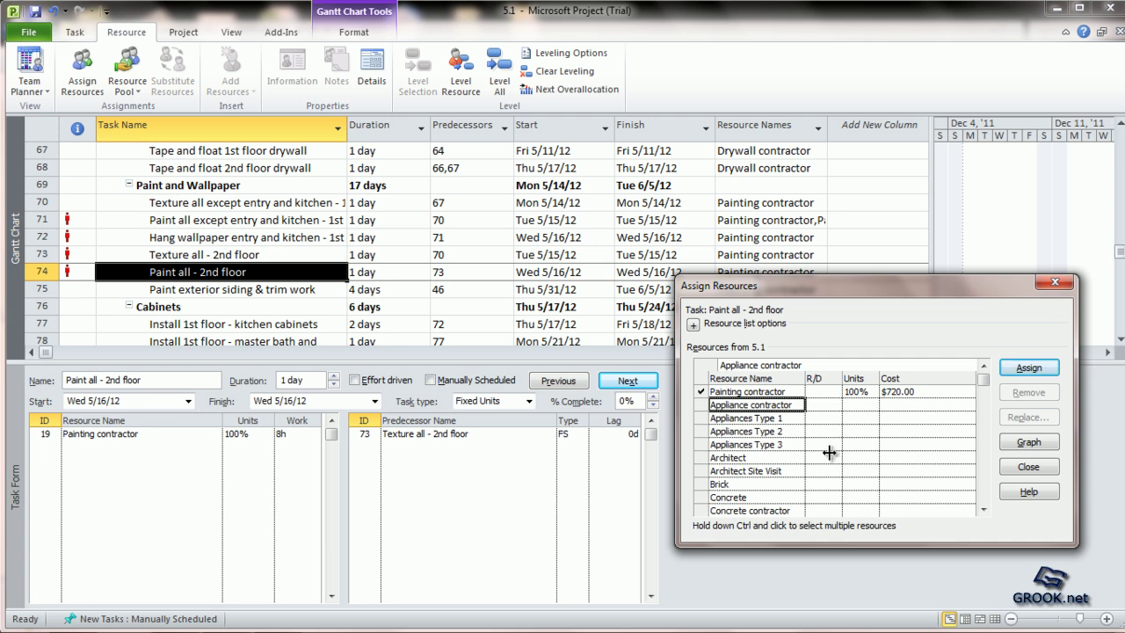
scroll(843, 439, down, 8)
click(704, 472)
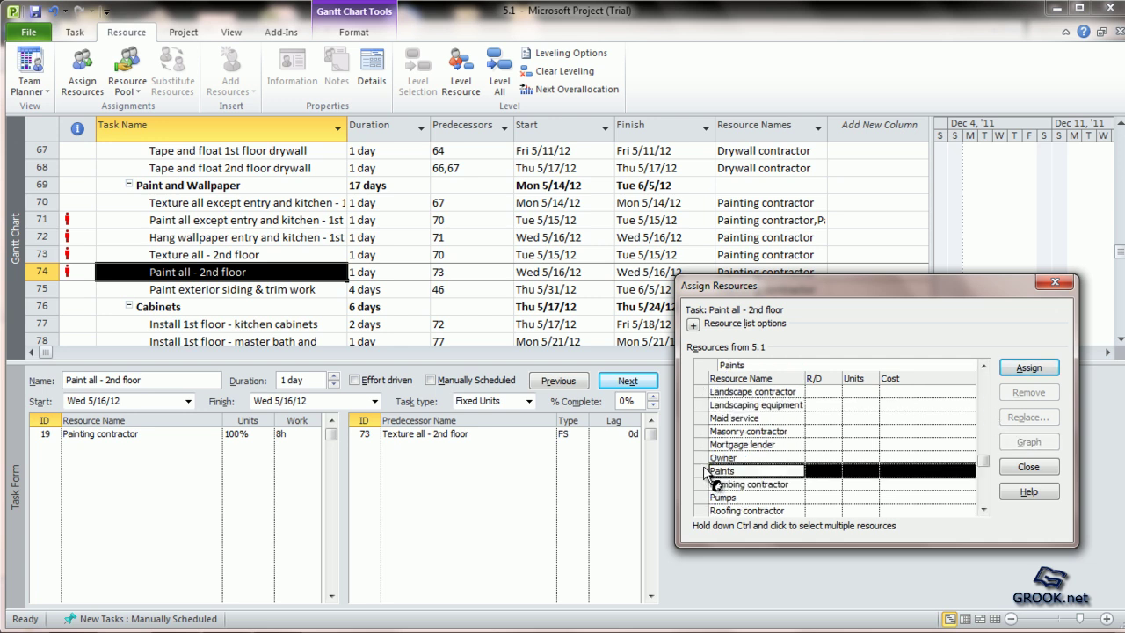
click(1030, 368)
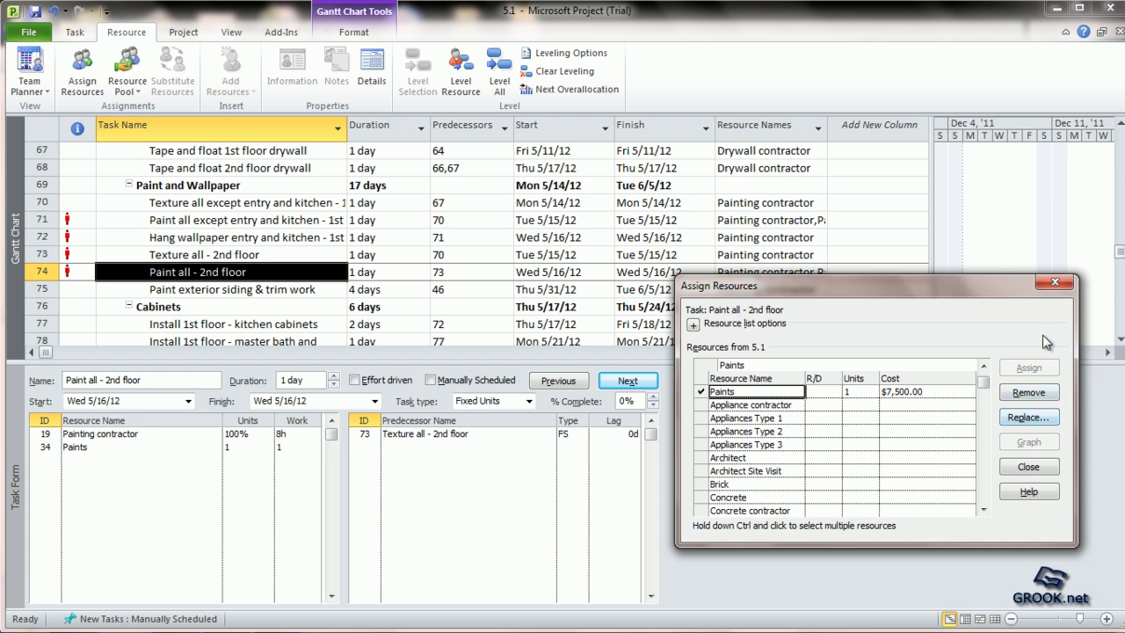
click(1055, 283)
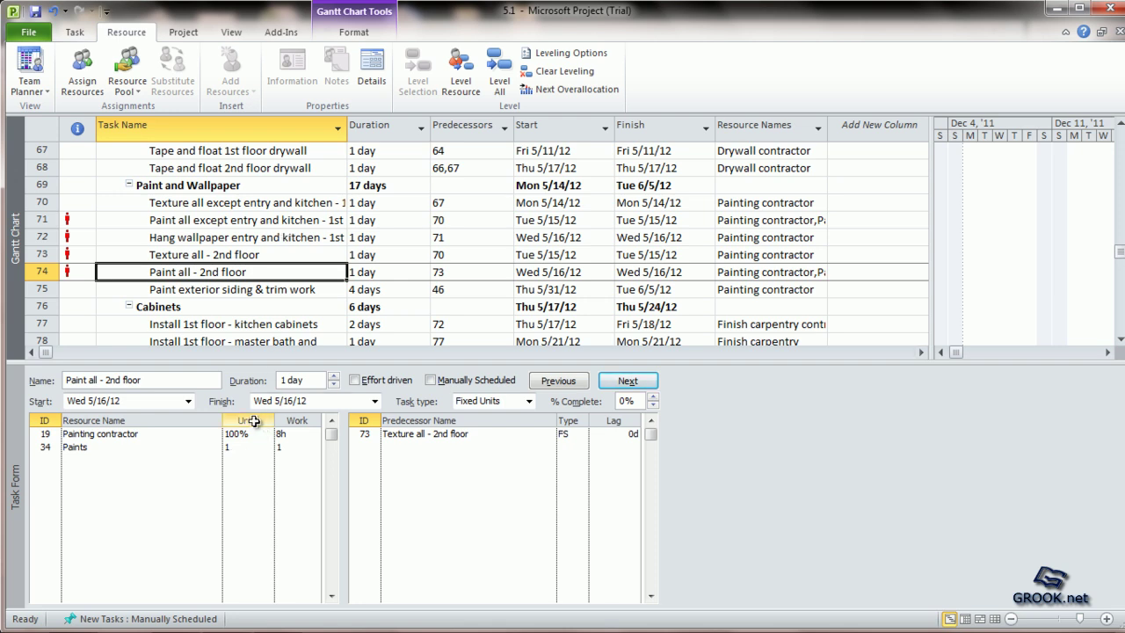
Set the Paints units to 0.5 on task 71, the 1st-floor painting task
click(123, 448)
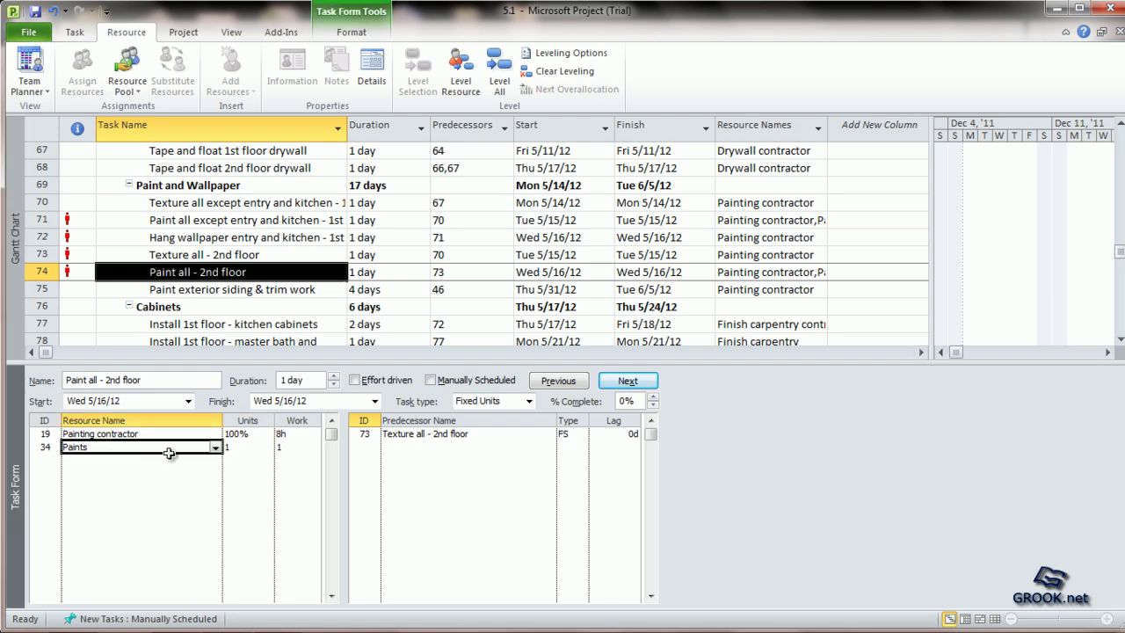
click(235, 448)
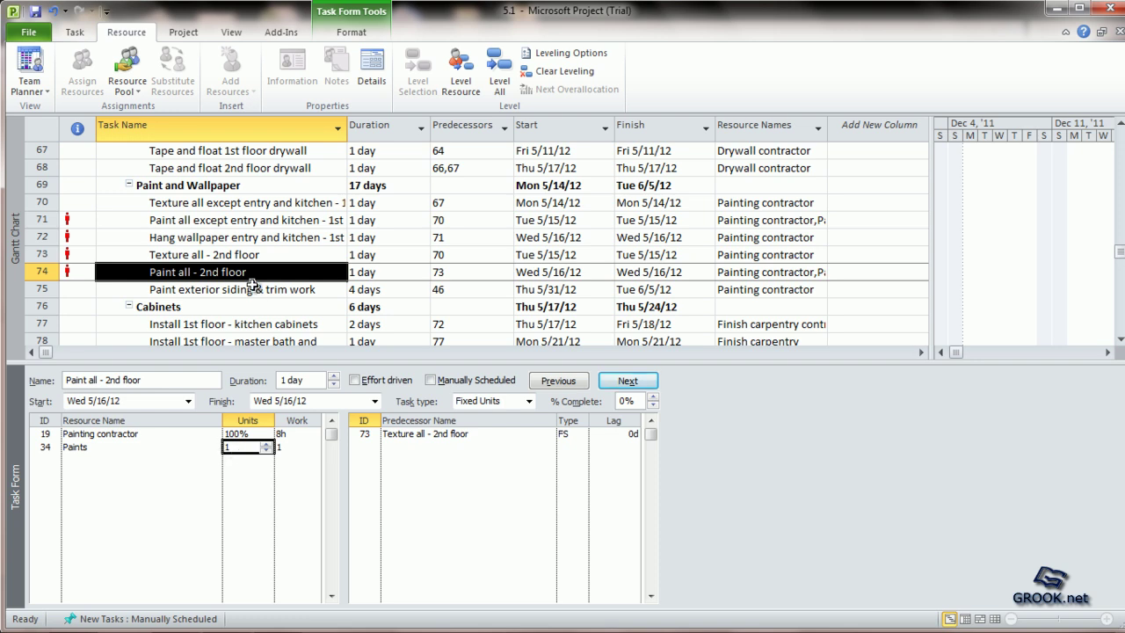
click(251, 219)
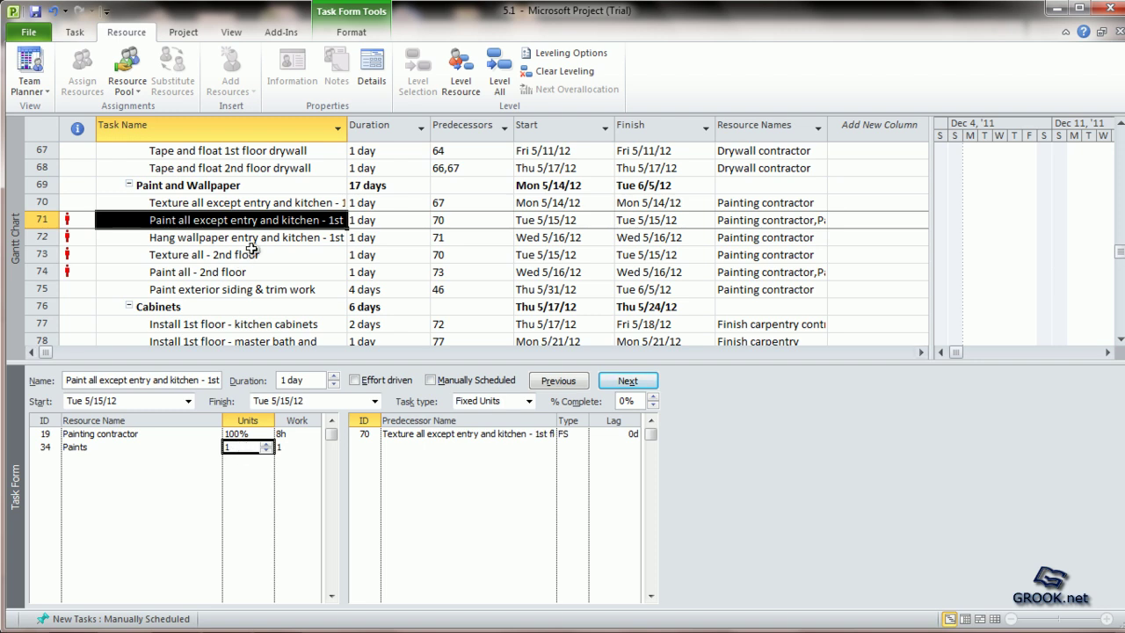
text(0.5)
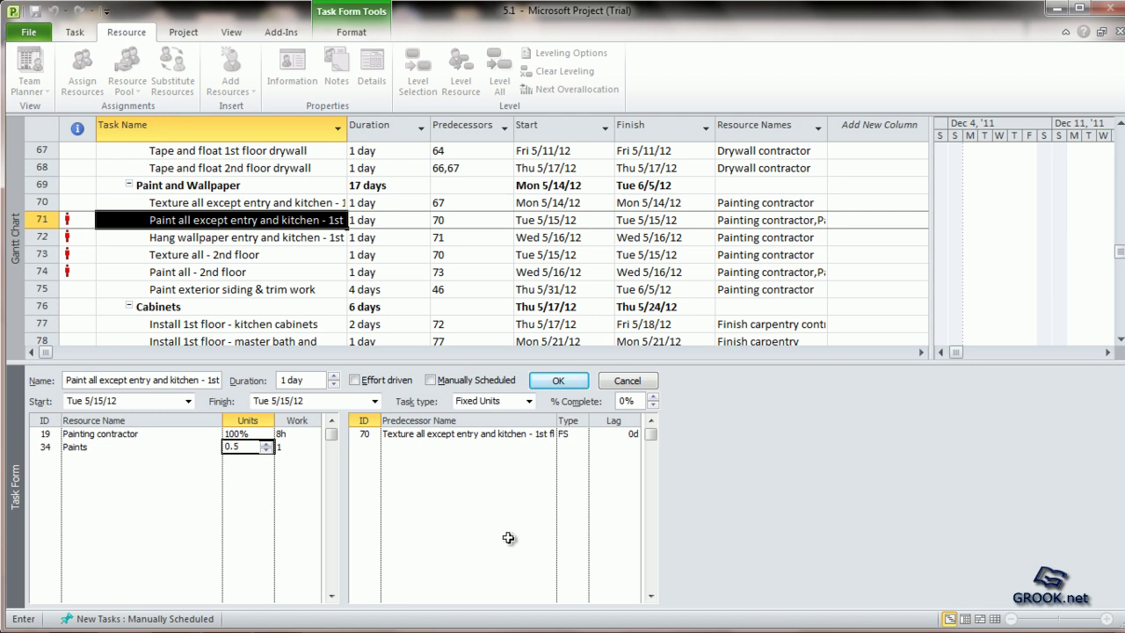
click(282, 270)
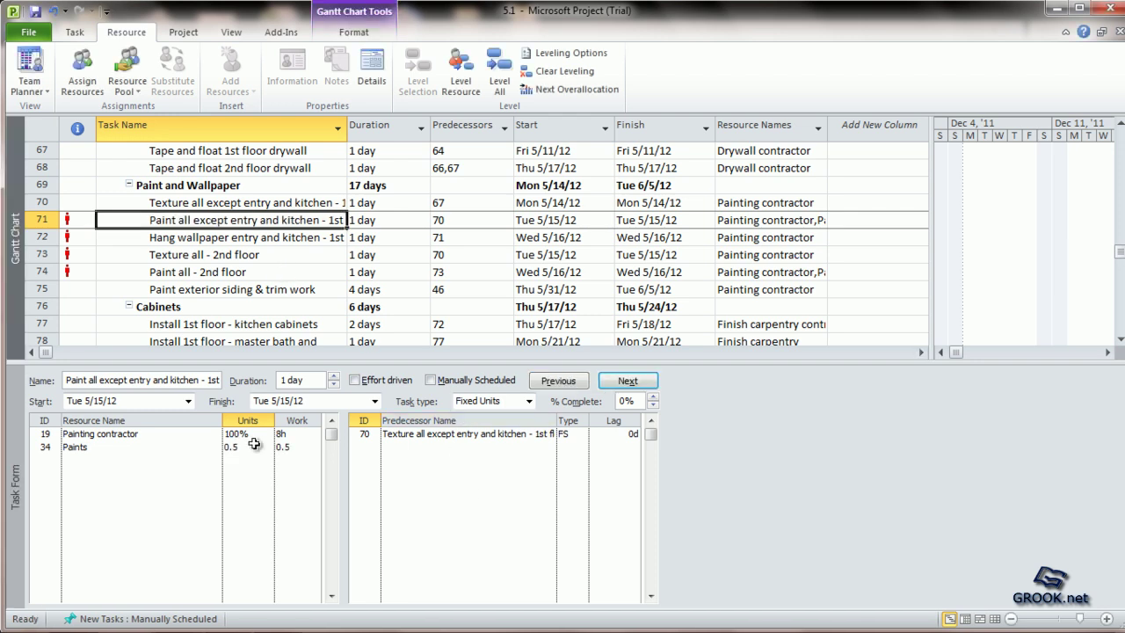
Set the Paints units to 0.5 on task 74, Paint all - 2nd floor
click(242, 272)
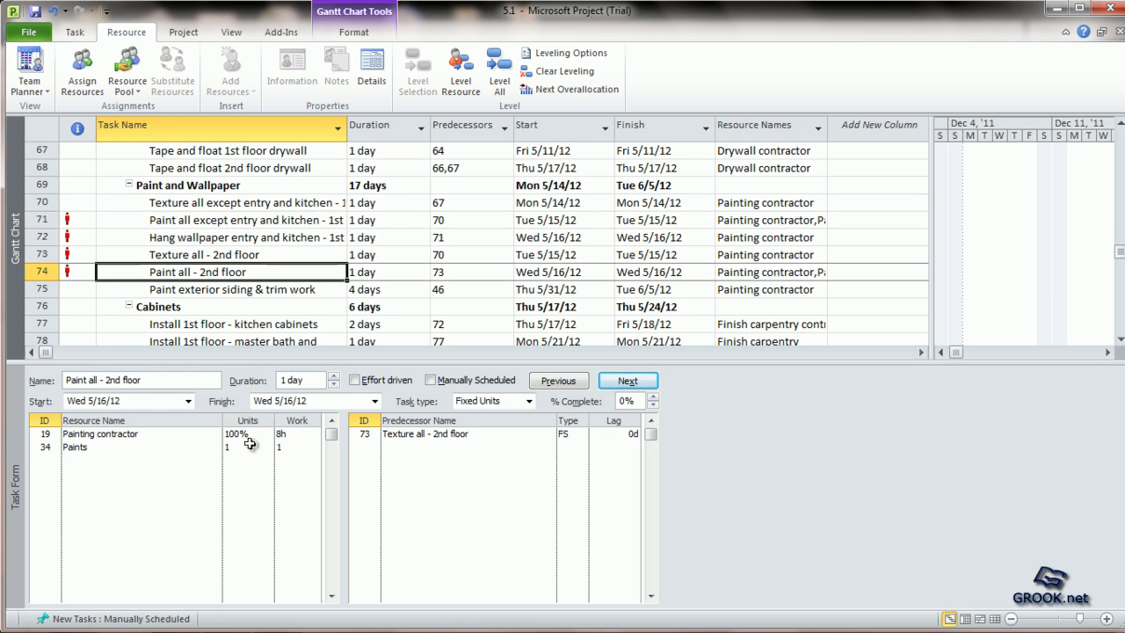
click(244, 448)
text(0.5)
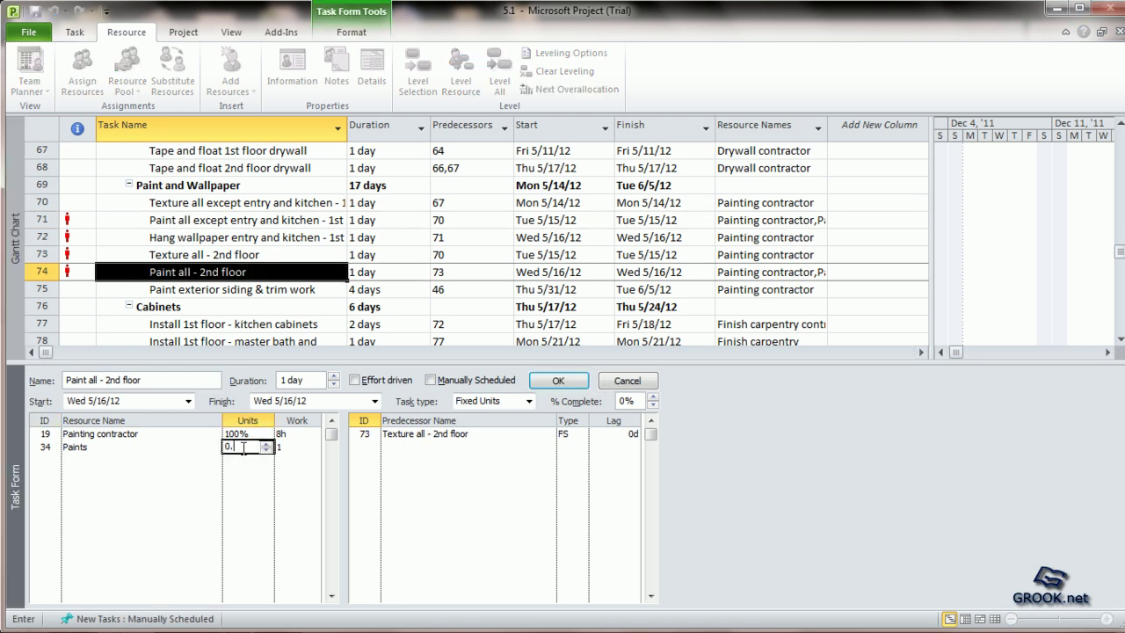
click(270, 293)
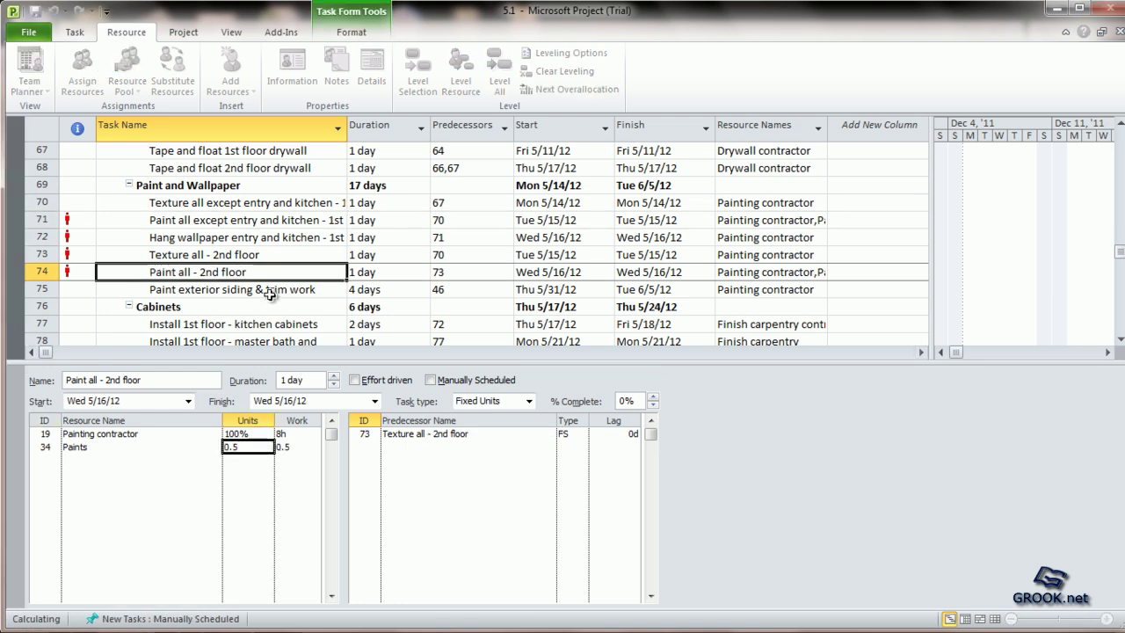